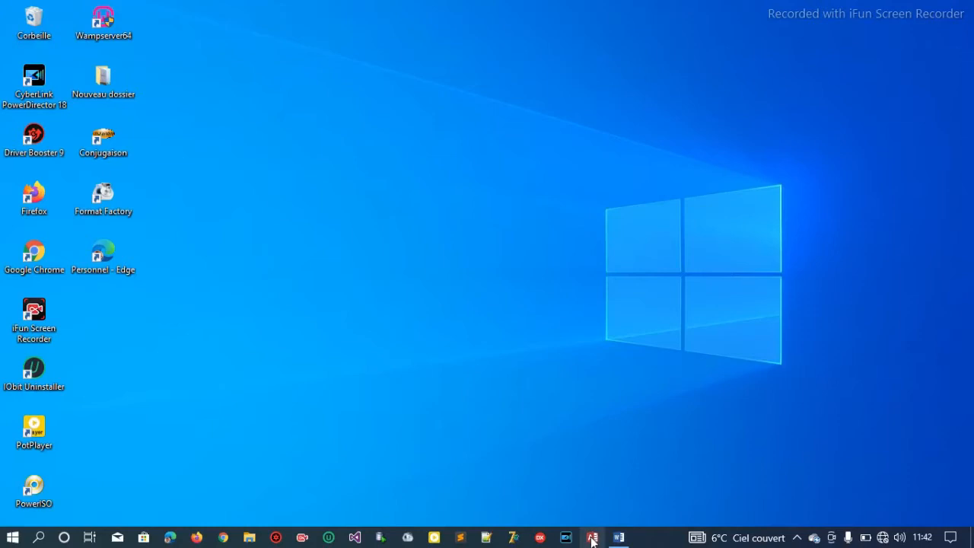
Start Access and open the recent database Formation Access.
left_click(592, 539)
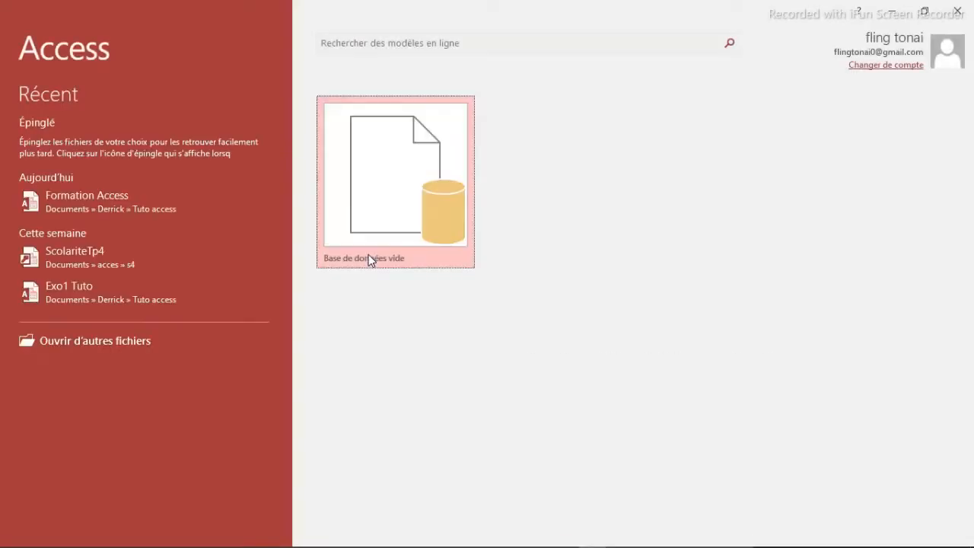
left_click(118, 205)
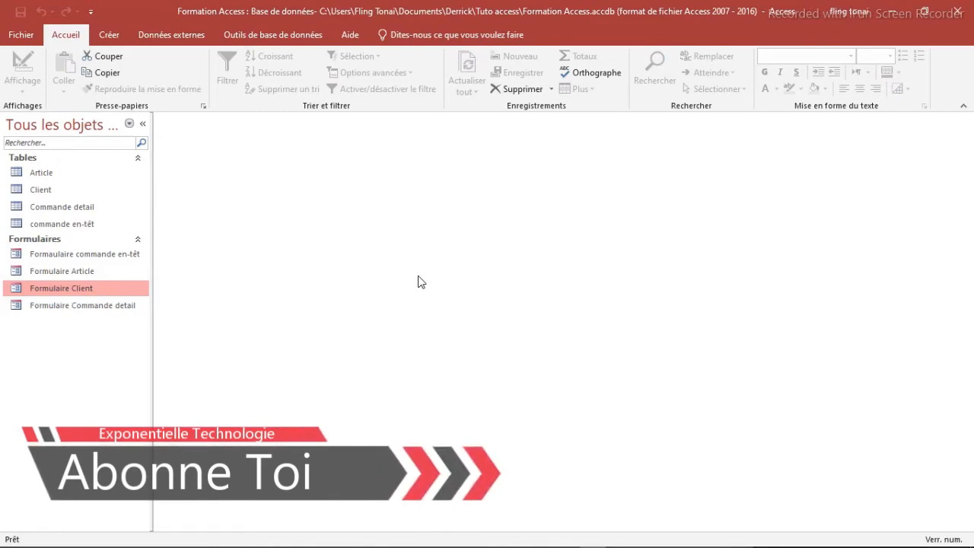
Open Formulaire Client and switch it to design view.
key("Up")
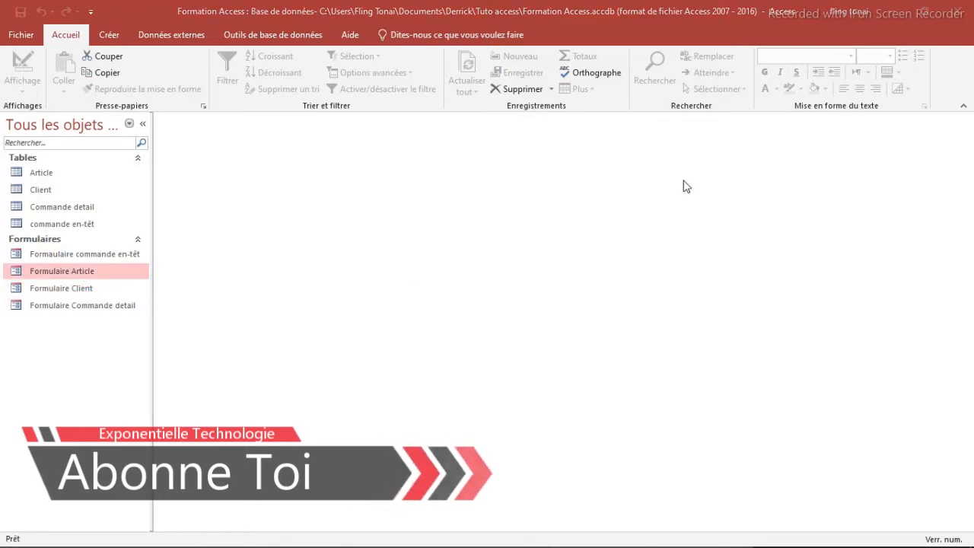
double_click(73, 294)
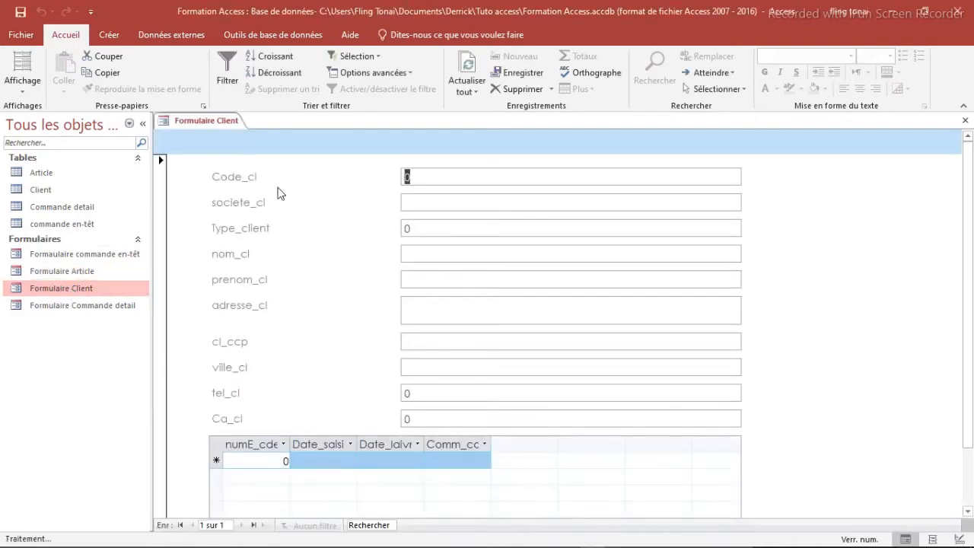
left_click(23, 89)
left_click(59, 174)
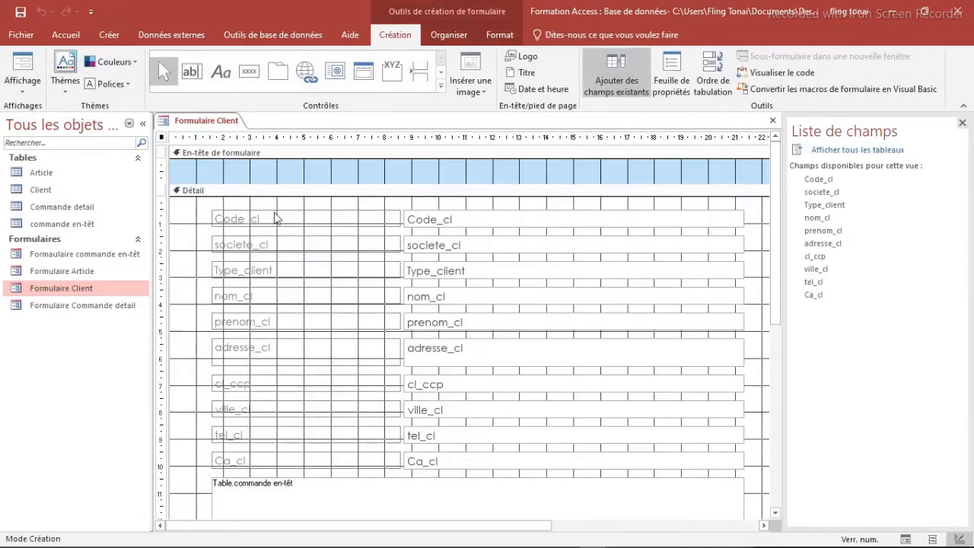
left_click_drag(778, 232, 777, 184)
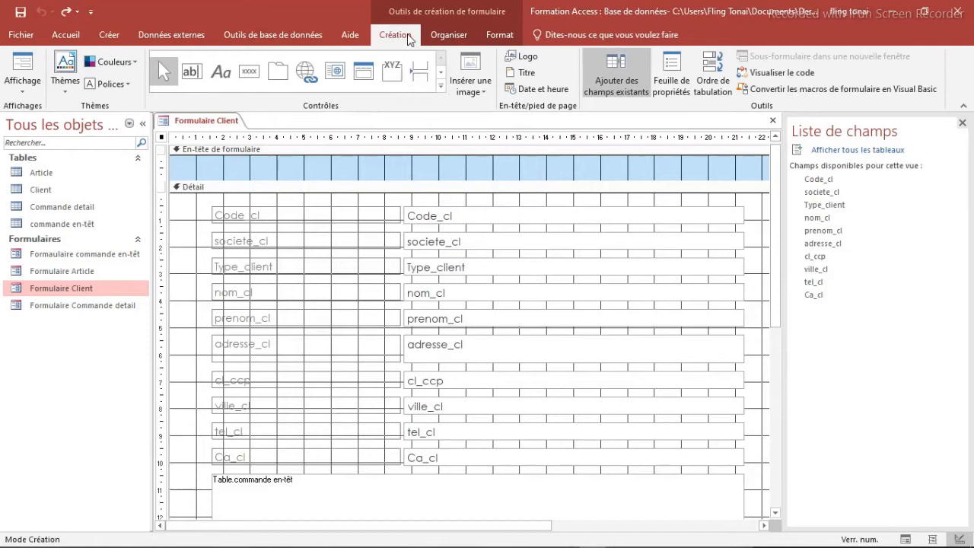
Add a title to the form header and word it "Formulaire Saisie des Clients".
left_click(524, 74)
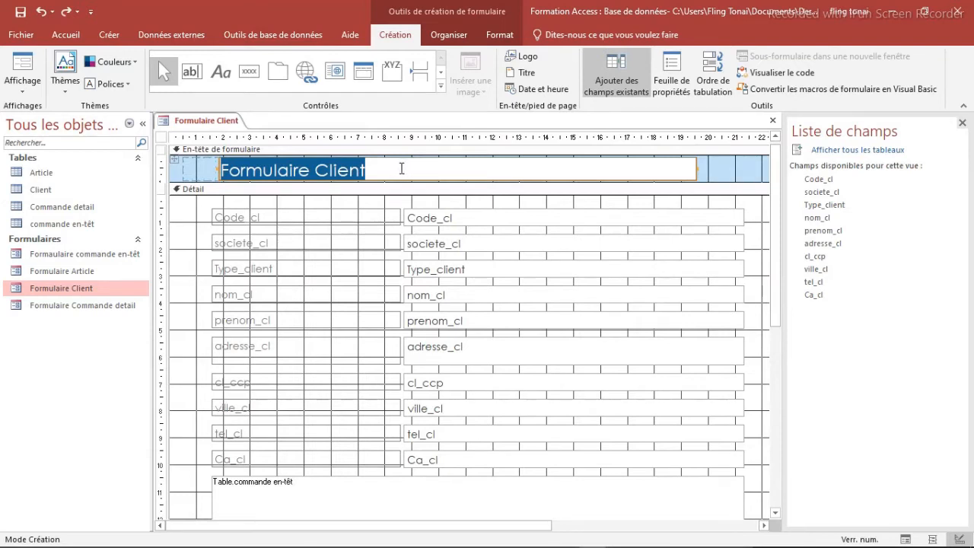
left_click(401, 169)
key("shift+Left")
key("shift+Left")
key("shift+Left")
key("shift+Left")
key("shift+Left")
key("shift+Left")
type("Sa")
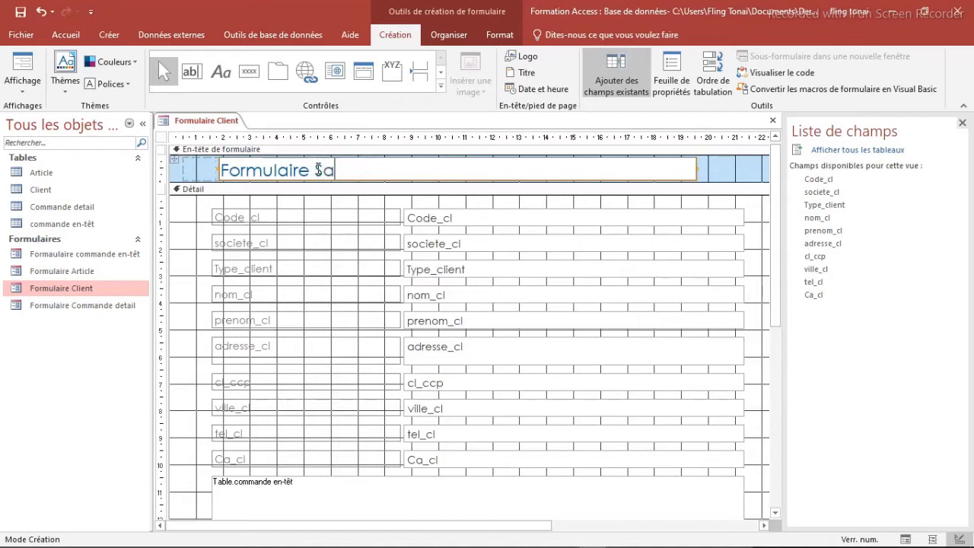
type("isie des ")
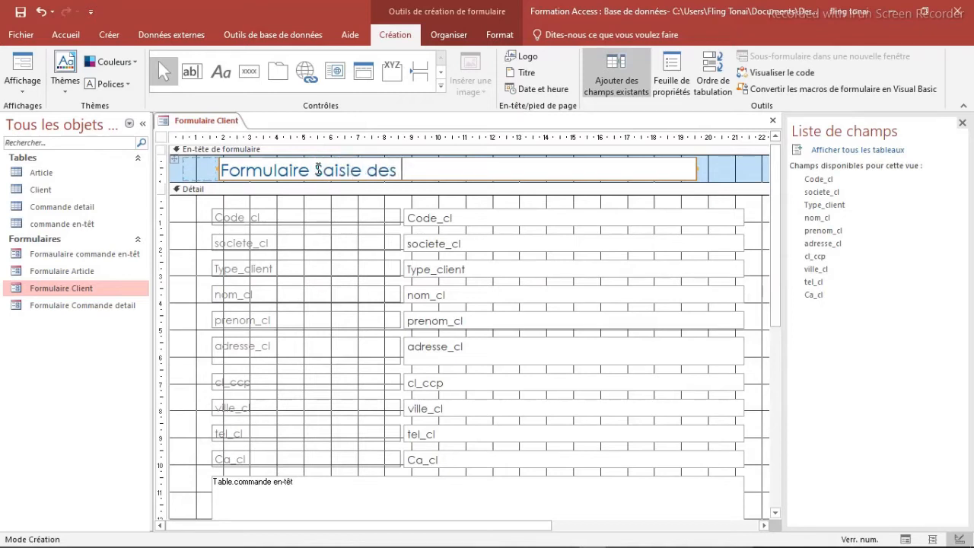
type("Clients")
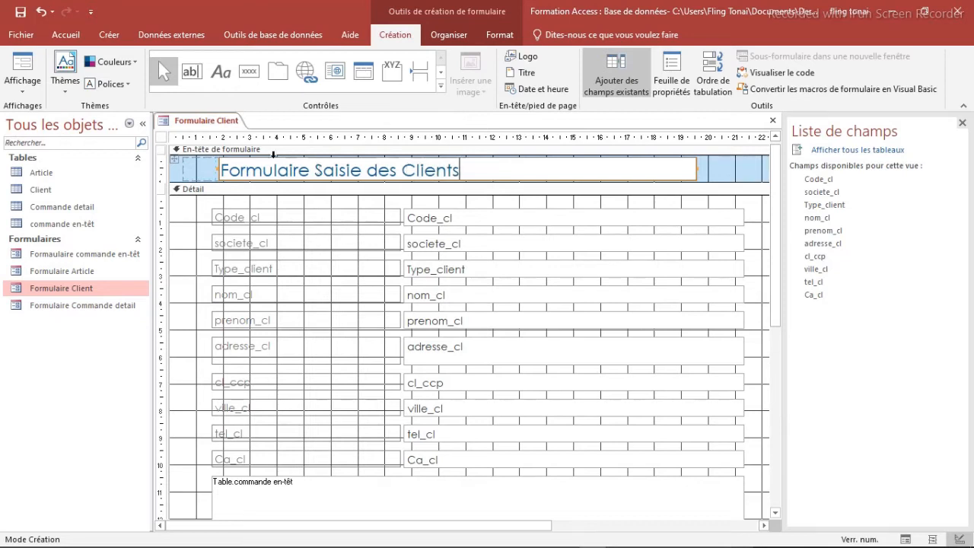
key("Return")
Apply the Arial theme fonts and the Bleu vert theme colours to the form.
left_click(480, 161)
left_click_drag(467, 163, 197, 175)
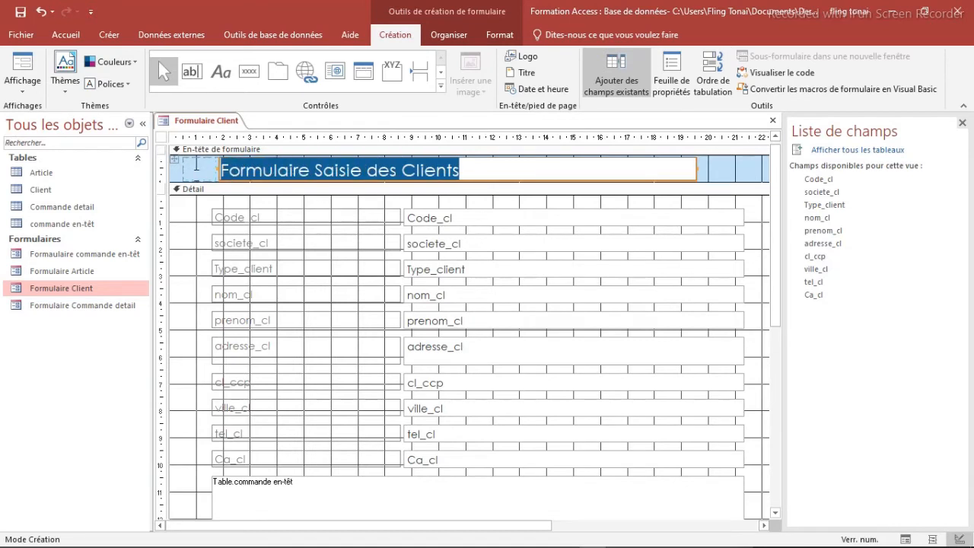
left_click(113, 83)
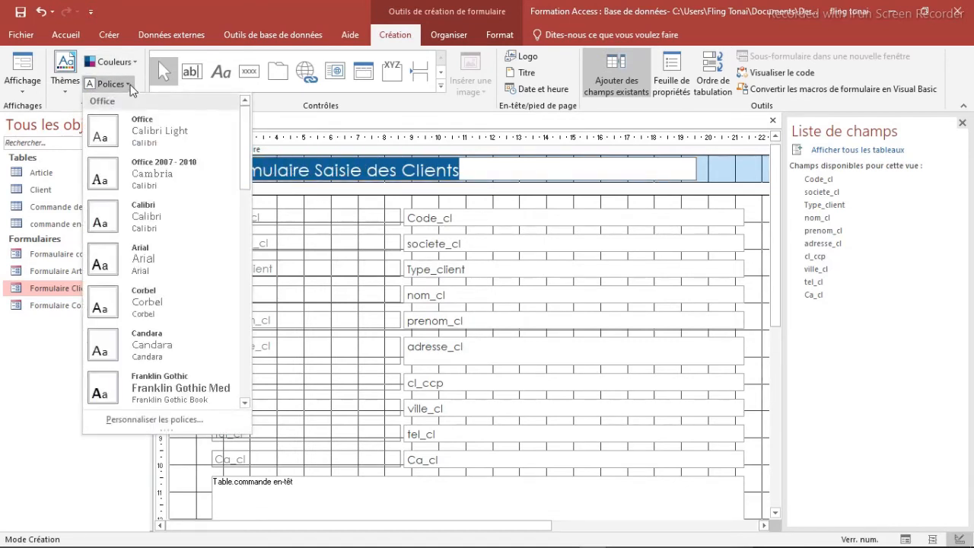
left_click(137, 257)
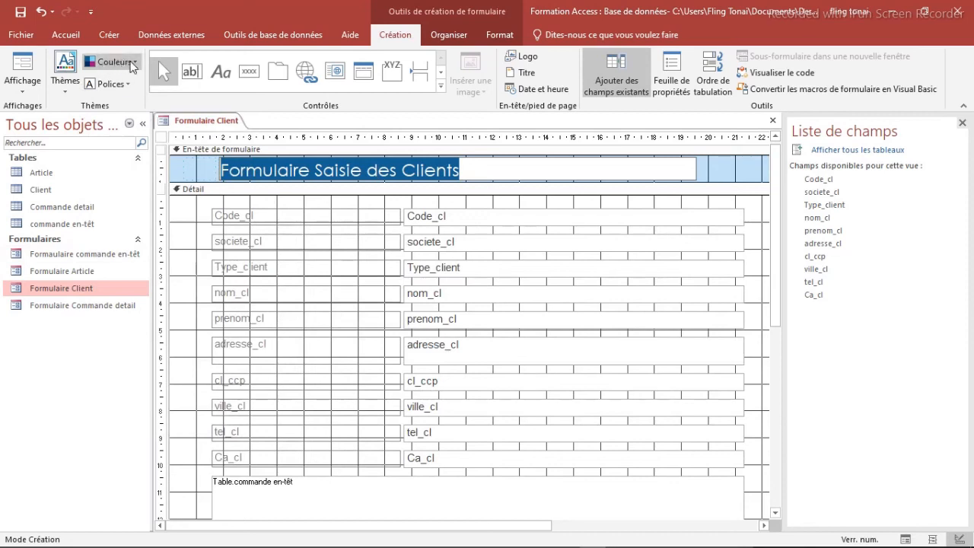
left_click(134, 64)
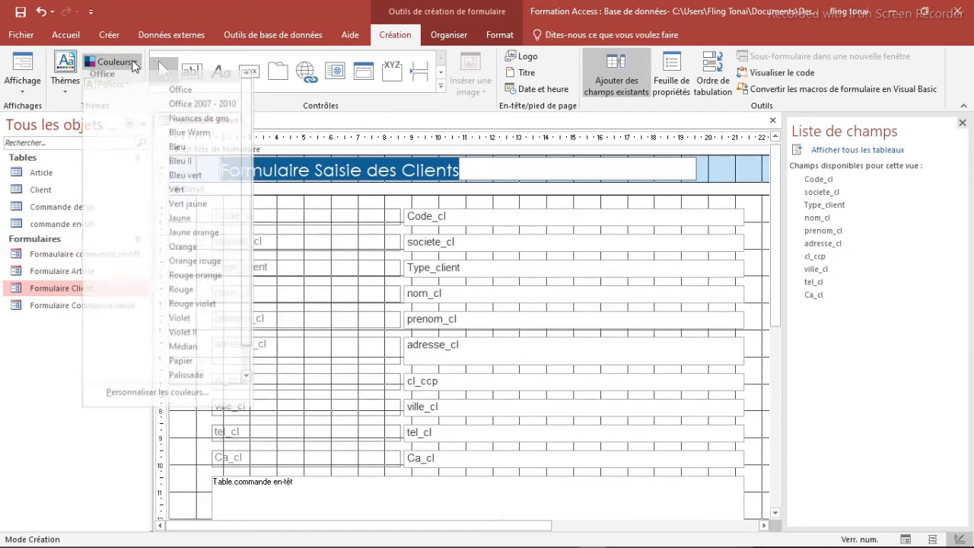
left_click(126, 181)
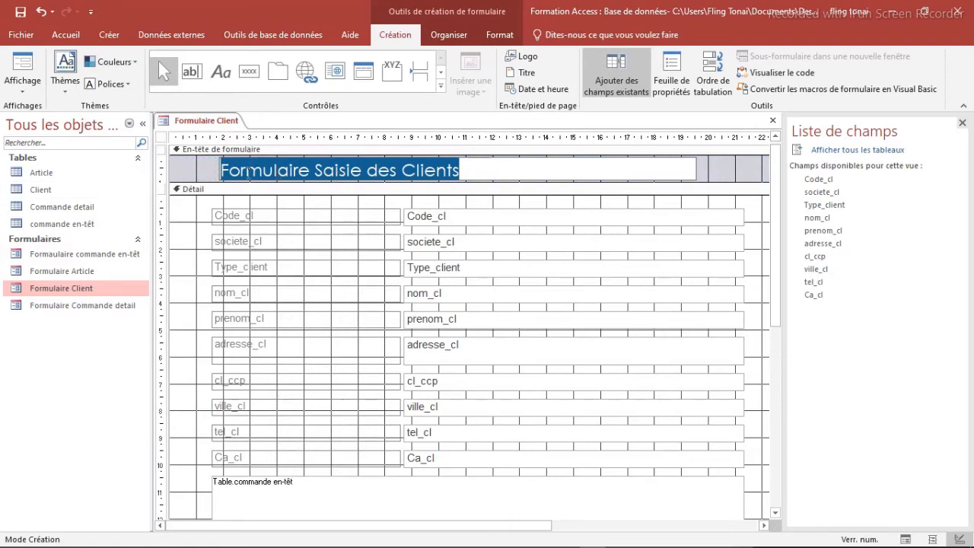
Set the header title's font colour to standard red.
left_click(67, 35)
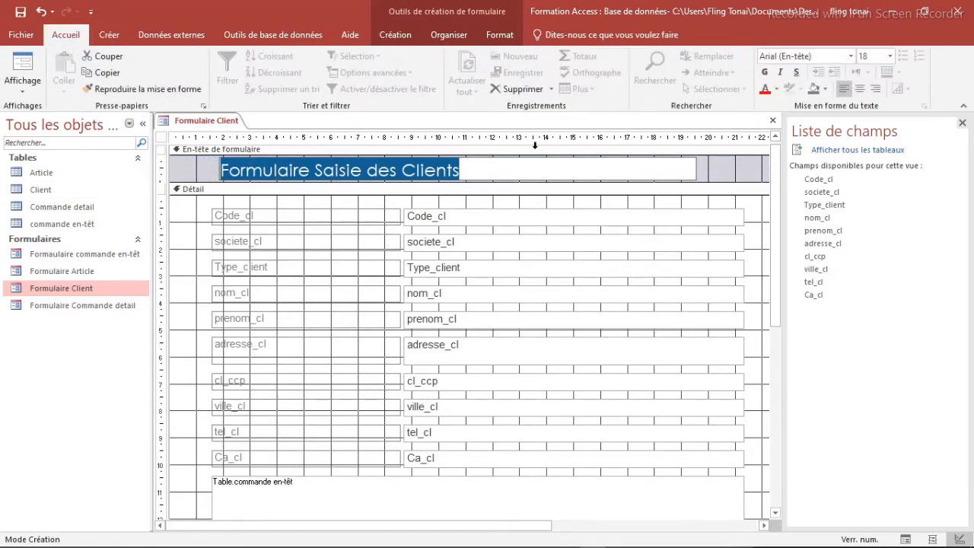
left_click(776, 89)
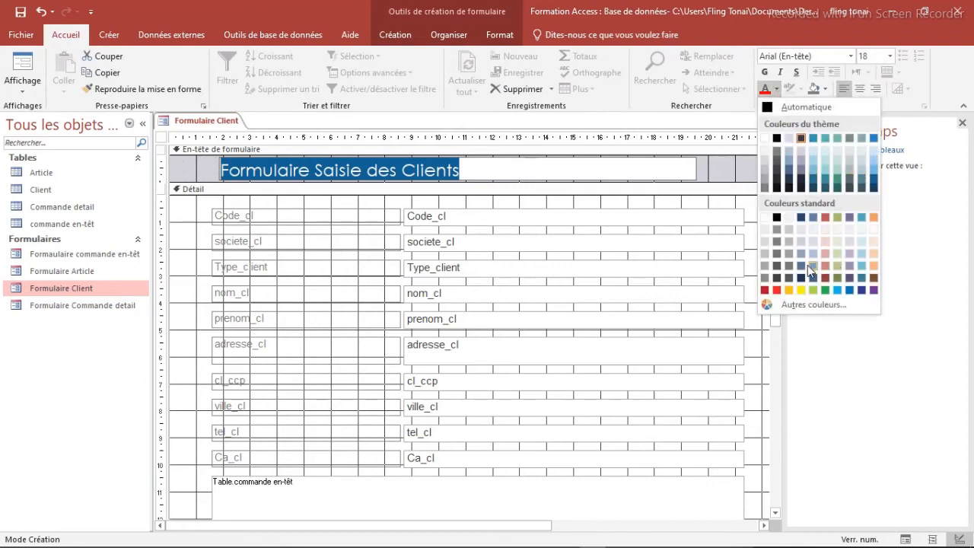
left_click(777, 290)
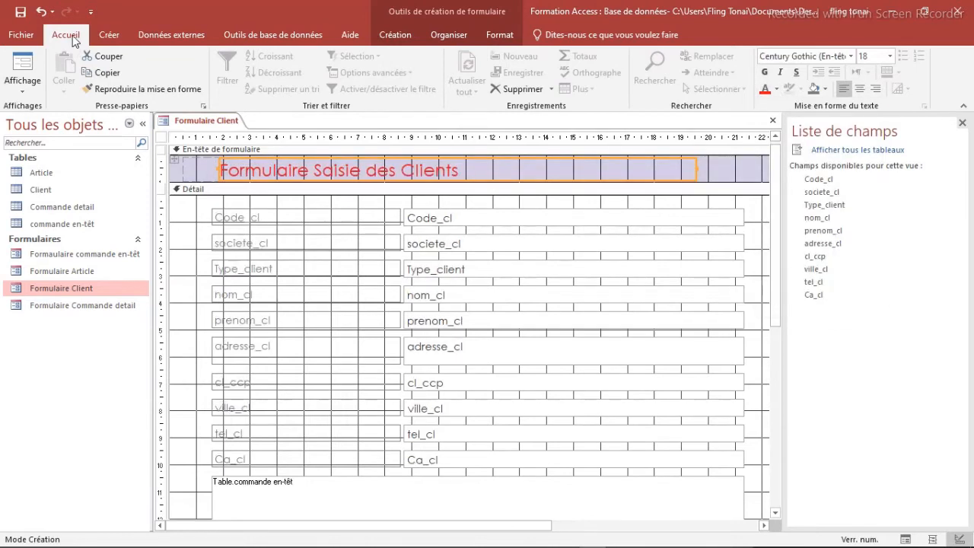
Apply the blue-patterned Office theme with Tw Cen MT Condensed headings to the form.
left_click(392, 42)
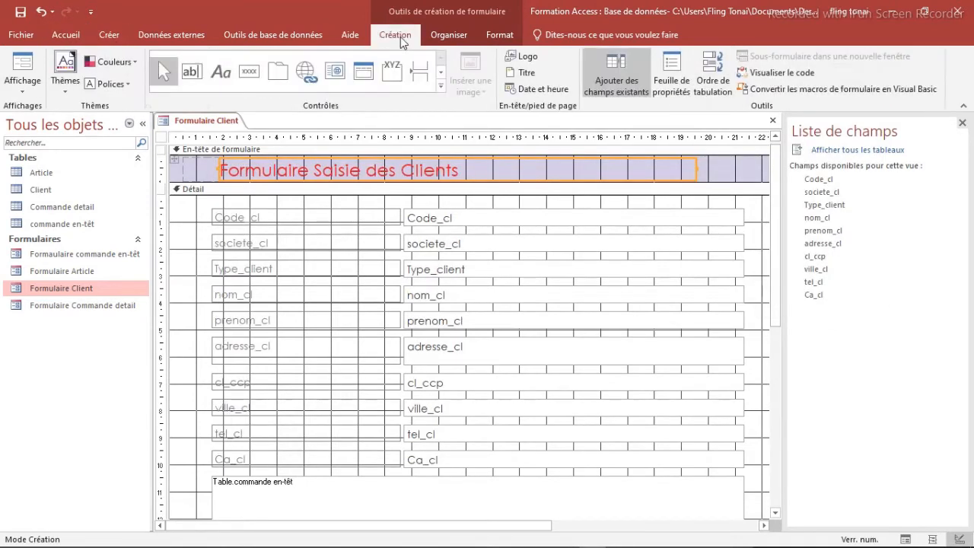
left_click(65, 76)
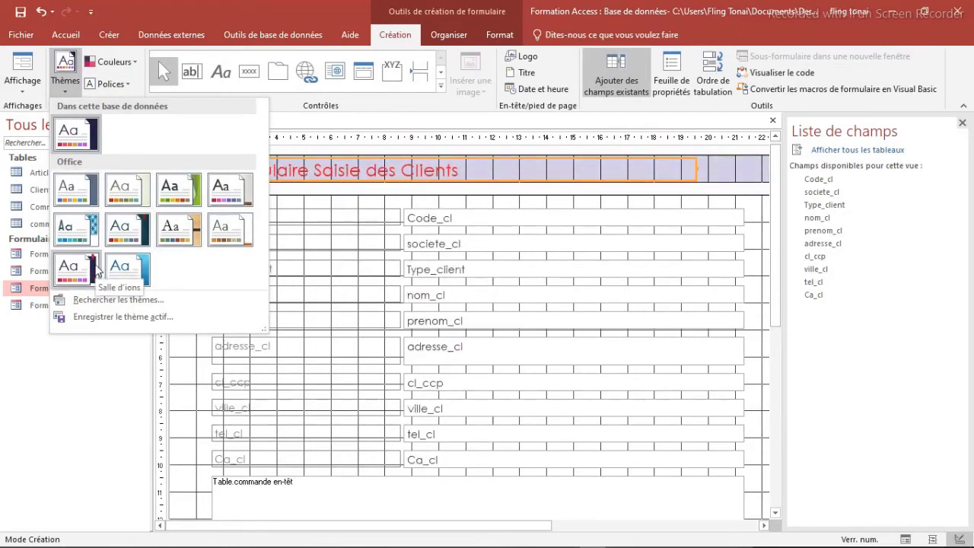
left_click(81, 227)
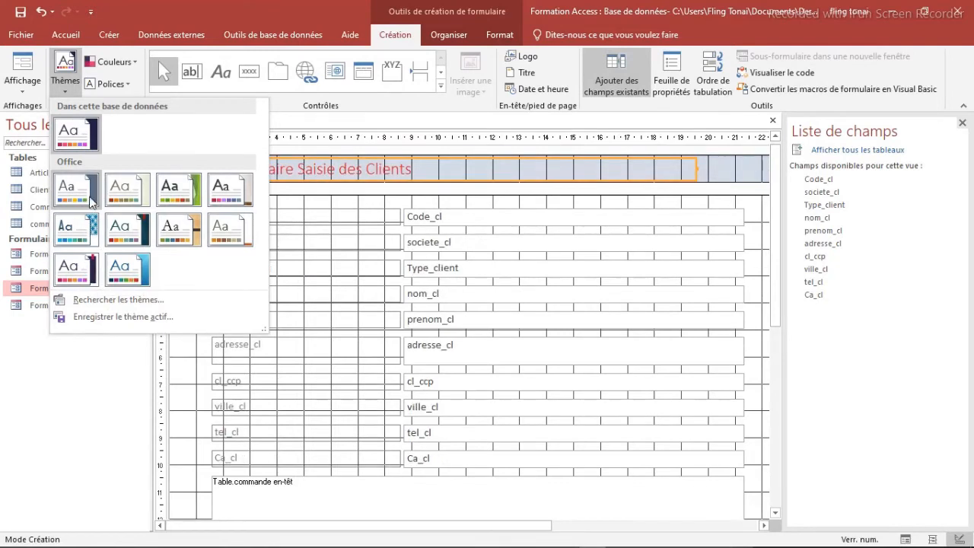
Enlarge the form header section to about 3 cm high, giving the title more room.
left_click(426, 184)
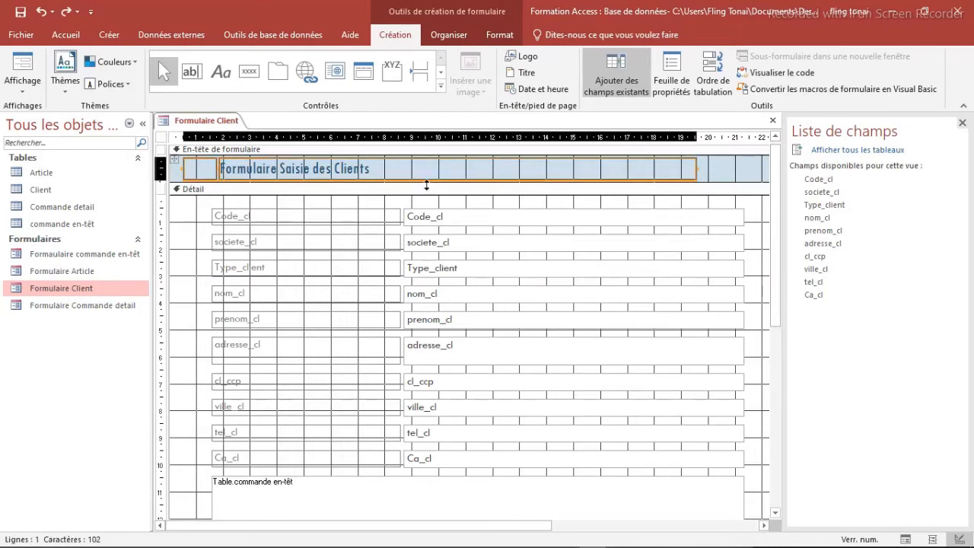
left_click_drag(426, 185, 417, 242)
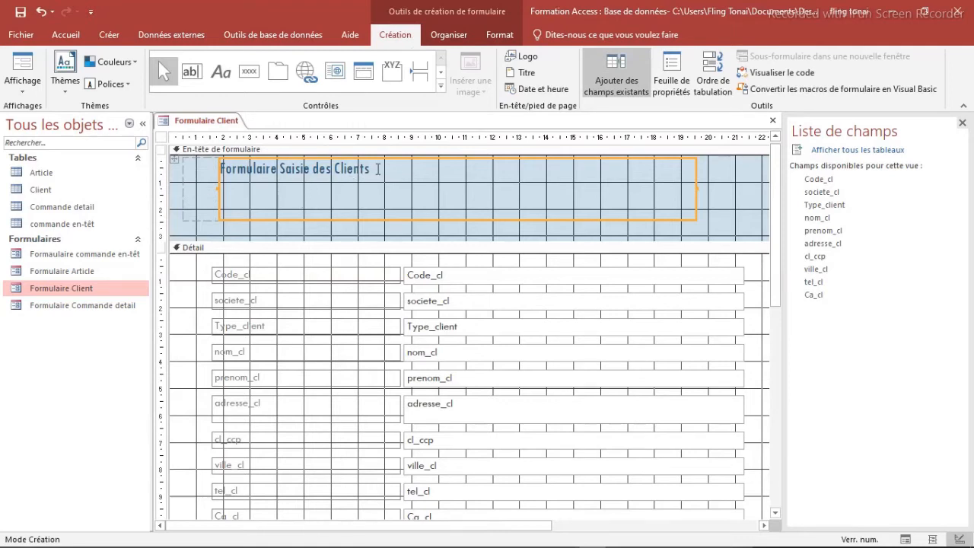
Set the header title's font size to 48 and its font colour to red.
left_click_drag(378, 169, 206, 169)
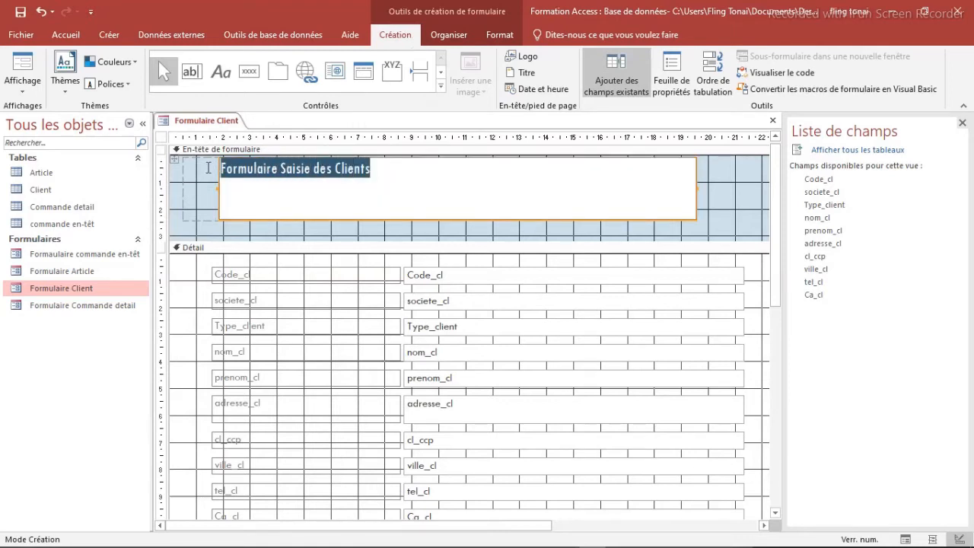
left_click(69, 35)
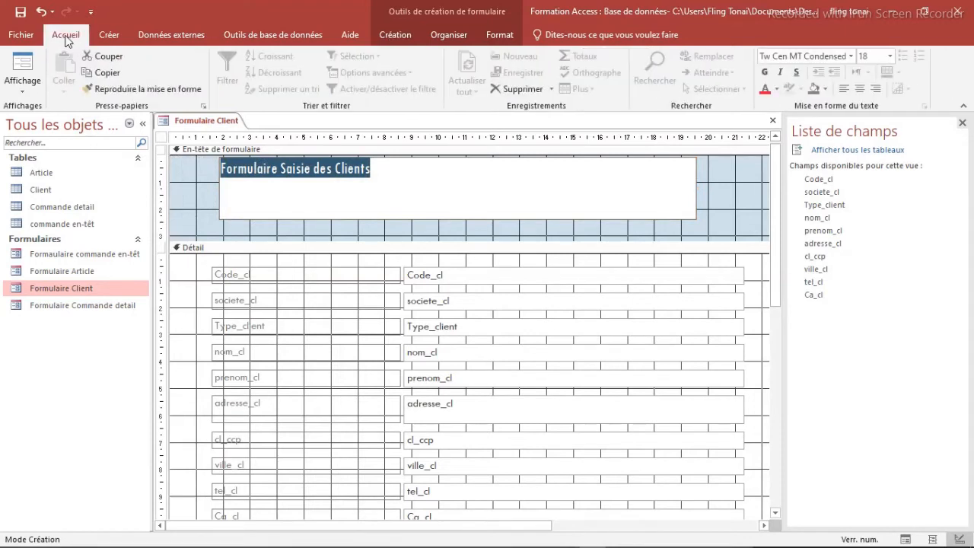
left_click(889, 56)
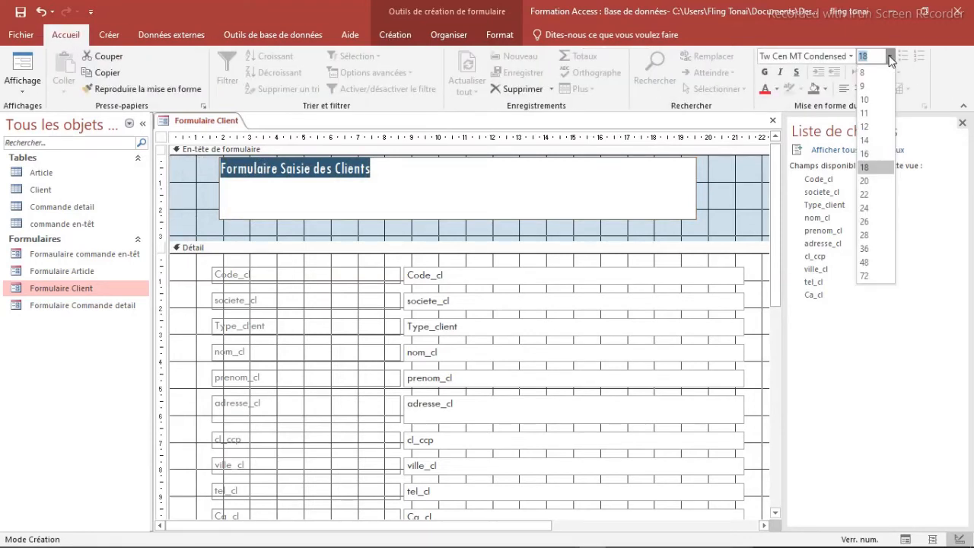
left_click(866, 235)
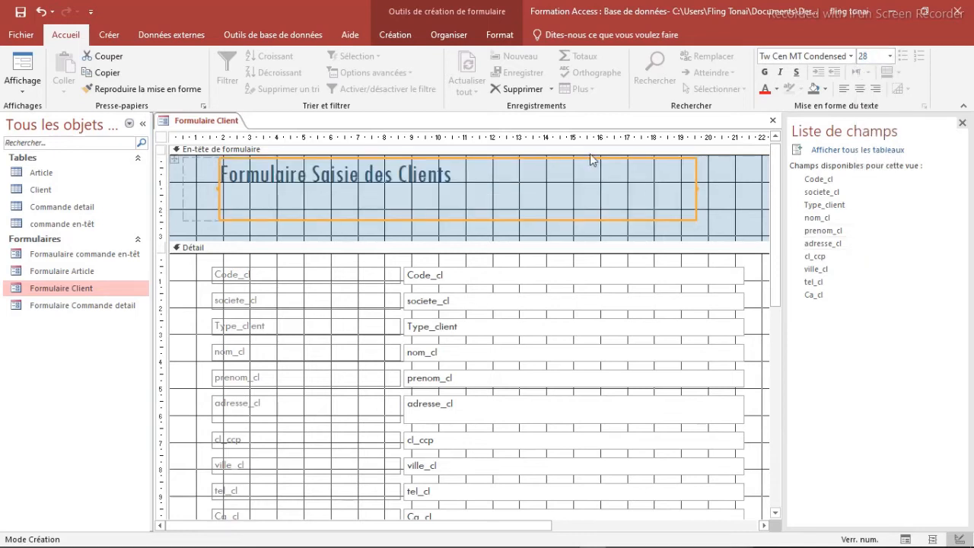
left_click(889, 56)
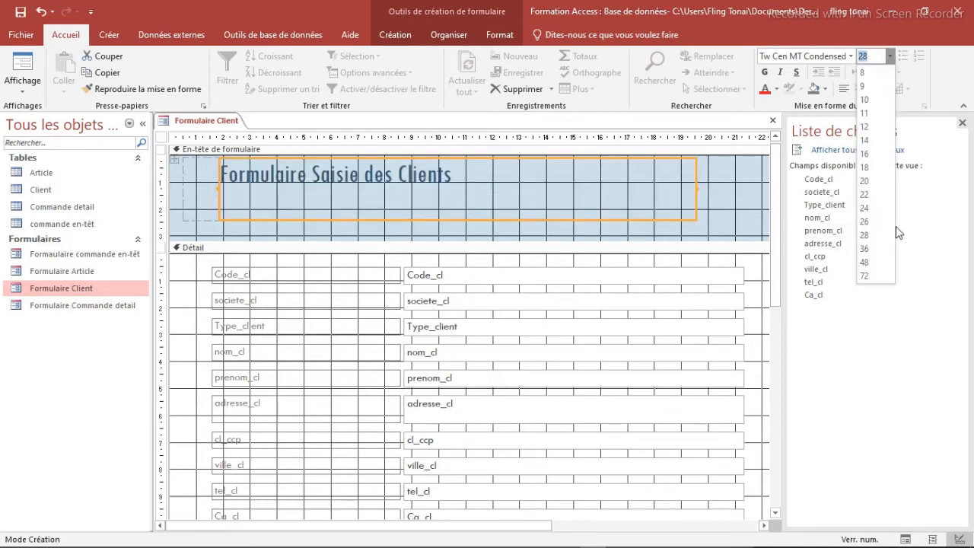
left_click(875, 262)
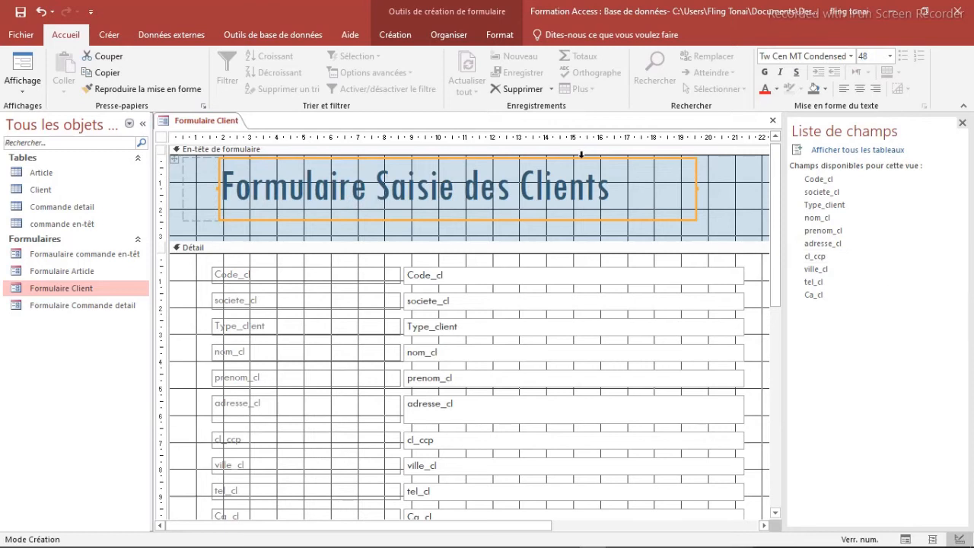
left_click(765, 92)
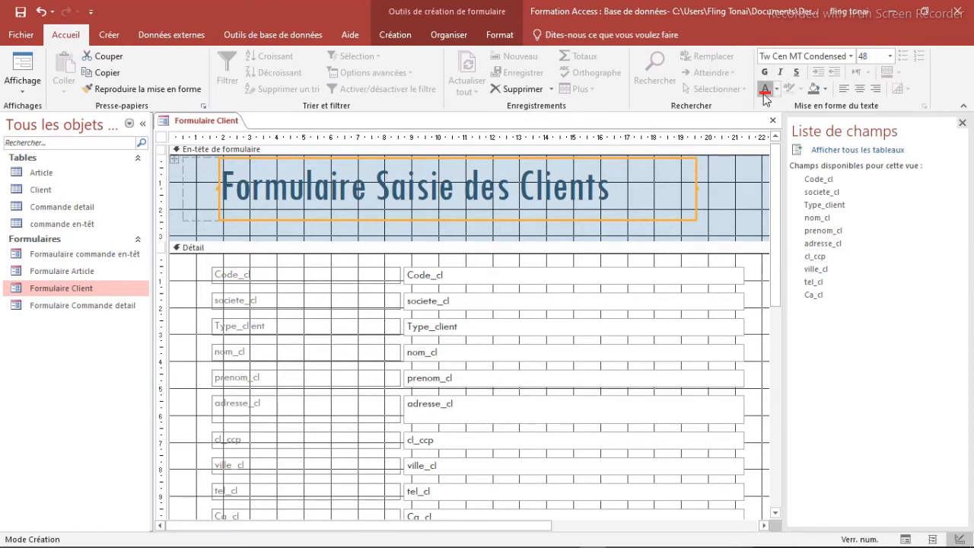
left_click(560, 217)
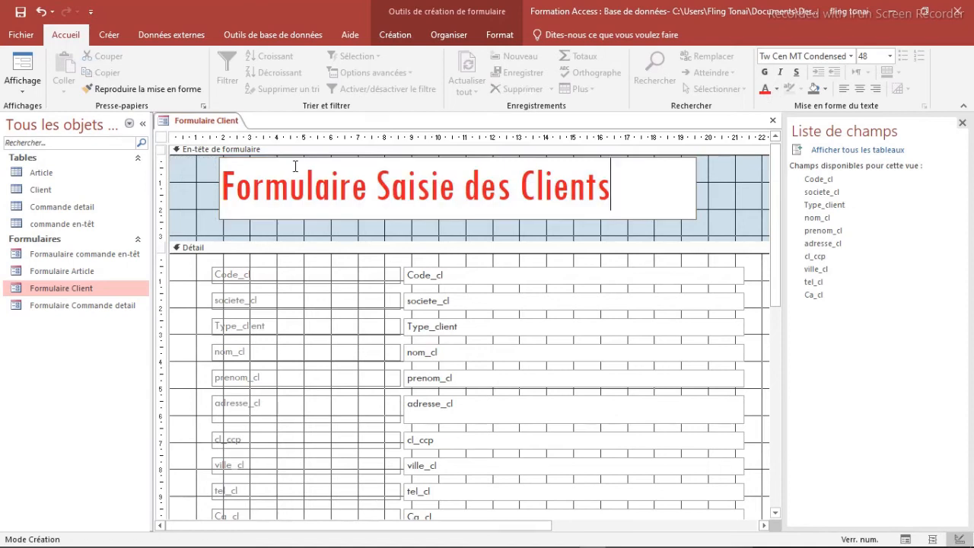
Insert picture 1 from the Tuto Word folder as the form header's logo and narrow it slightly.
left_click(397, 35)
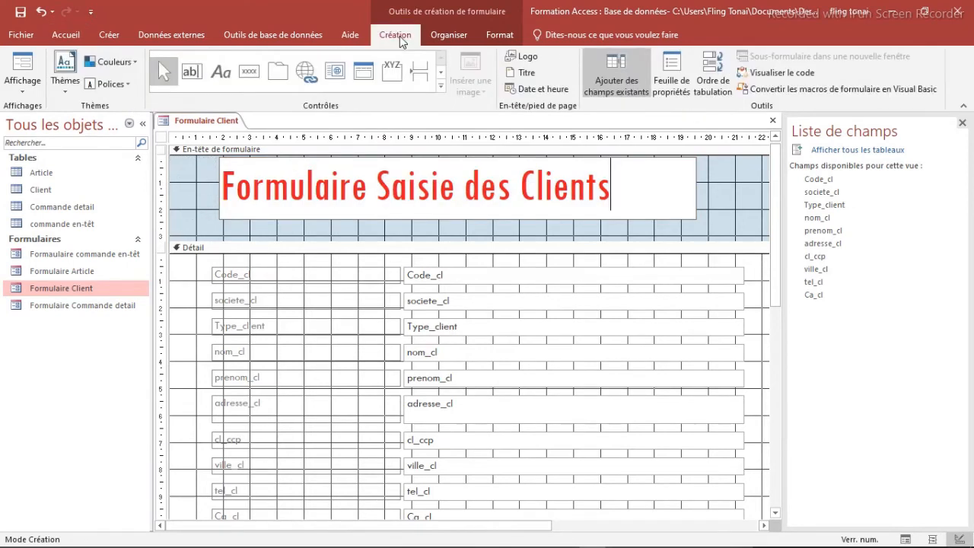
left_click(526, 60)
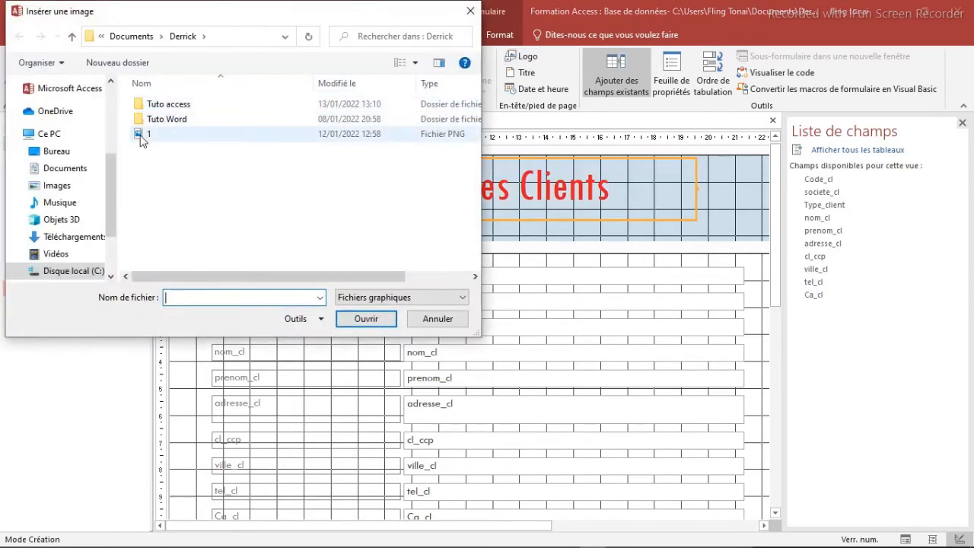
mouse_move(109, 177)
left_mouse_down()
mouse_move(106, 105)
mouse_move(103, 178)
left_mouse_up()
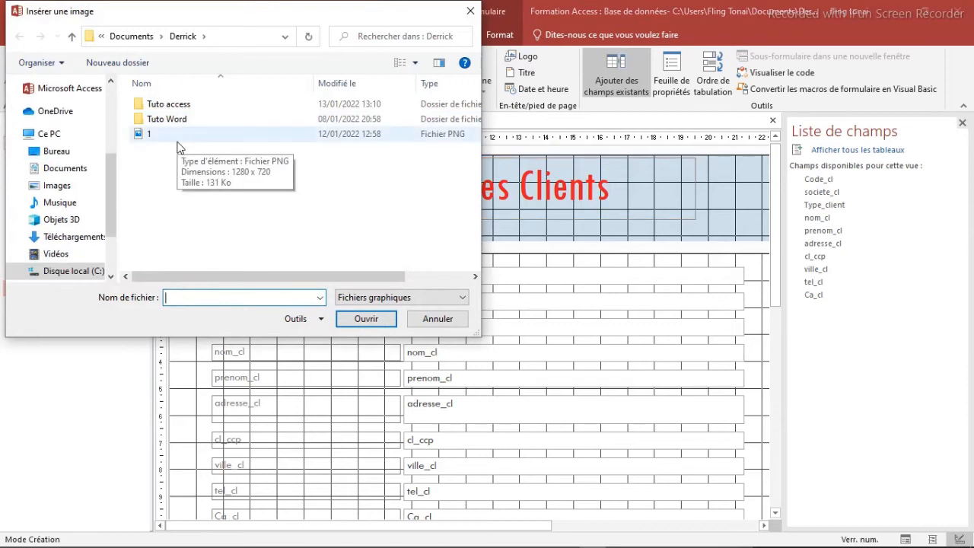
left_click(172, 122)
double_click(174, 123)
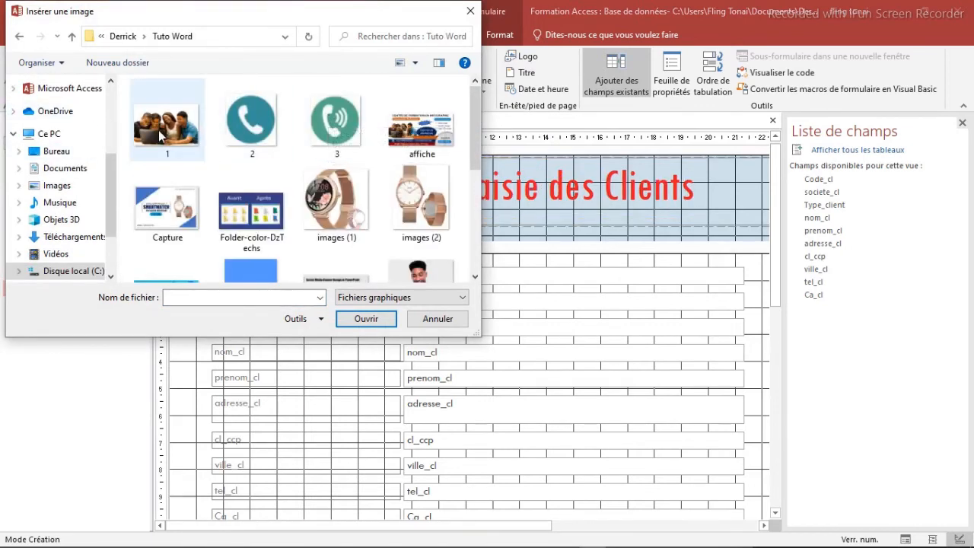
left_click(158, 130)
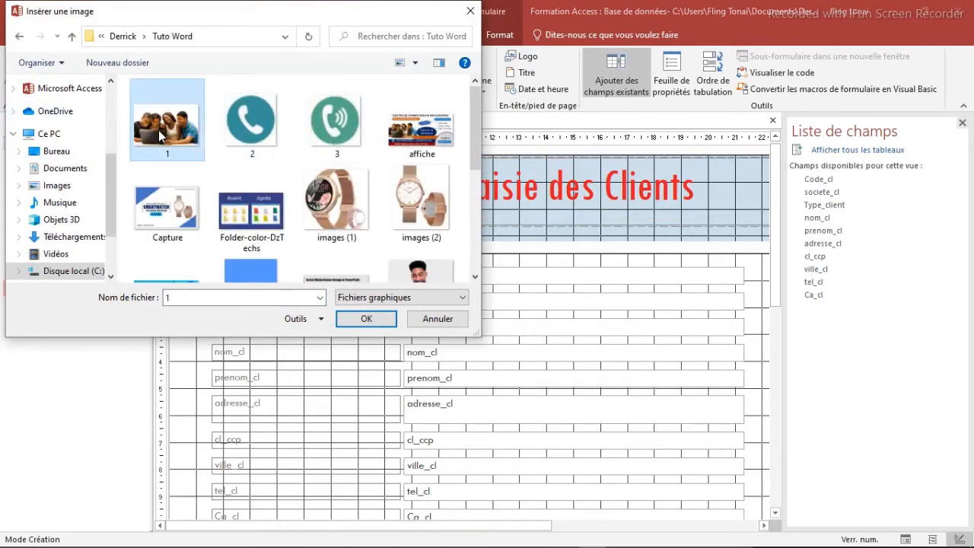
left_click(365, 321)
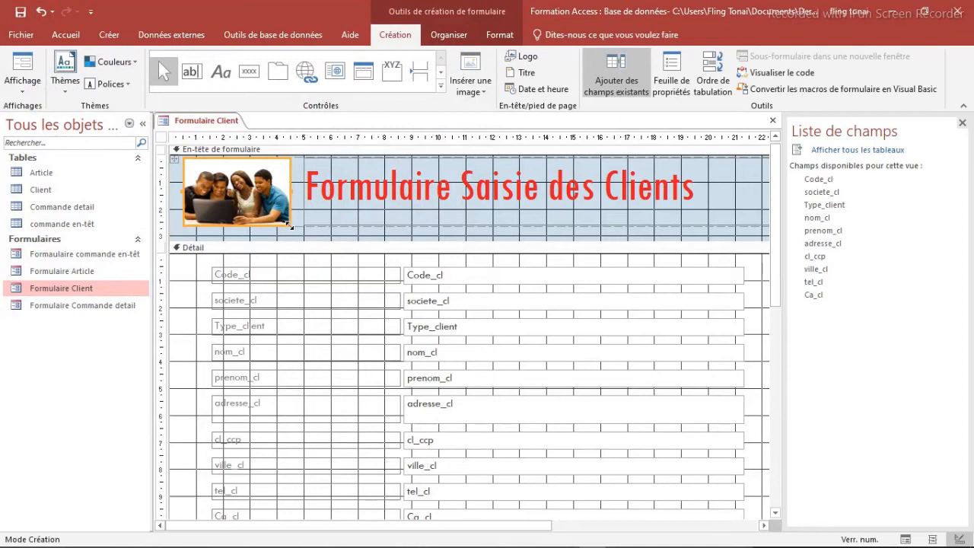
left_click_drag(289, 226, 286, 228)
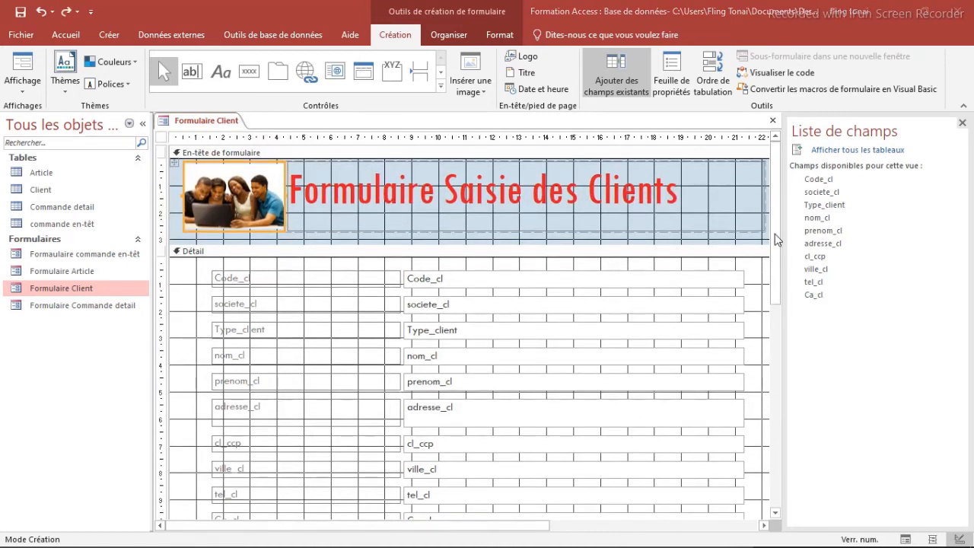
Expand the form footer to about 3.5 cm high and insert date and time fields in the 13-janv.-22 and 13:59:50 formats.
left_click_drag(777, 242, 774, 507)
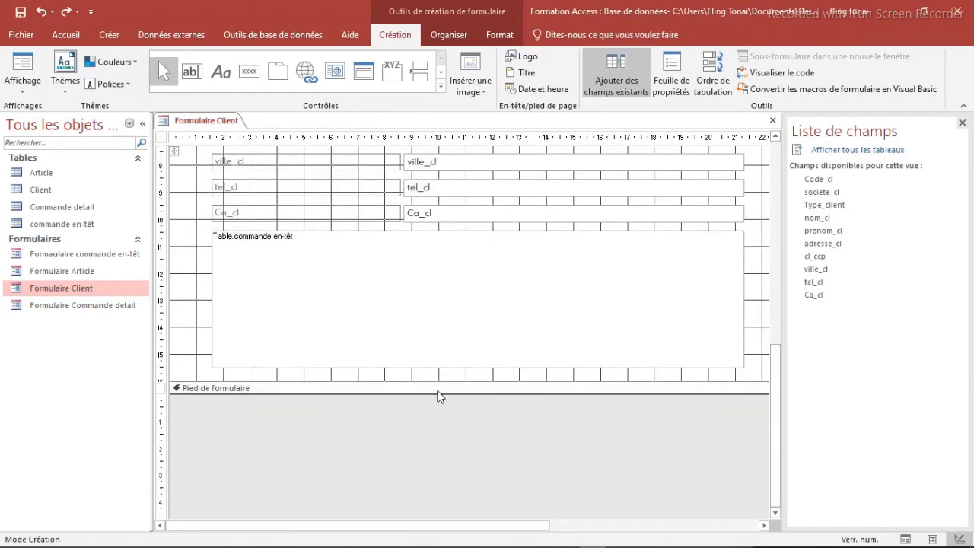
left_click_drag(435, 392, 428, 488)
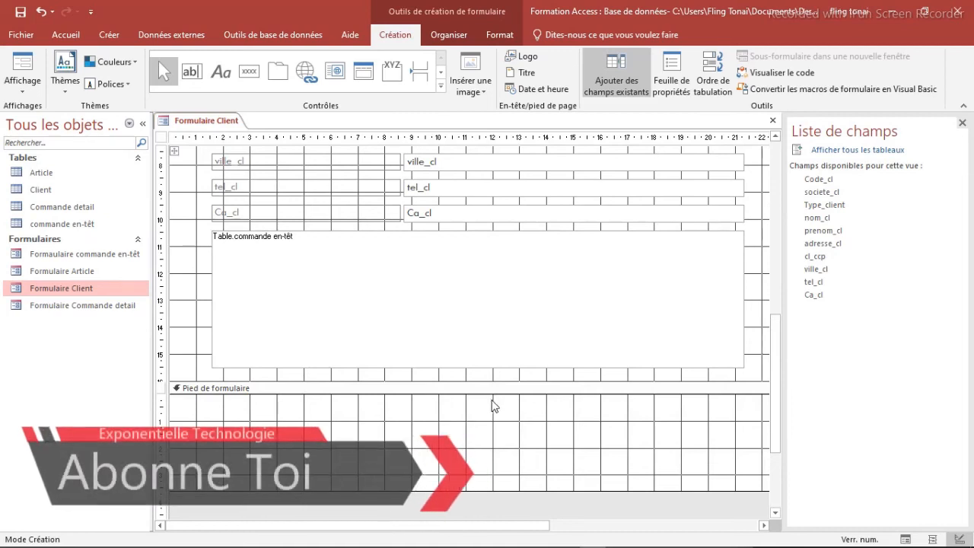
left_click(540, 90)
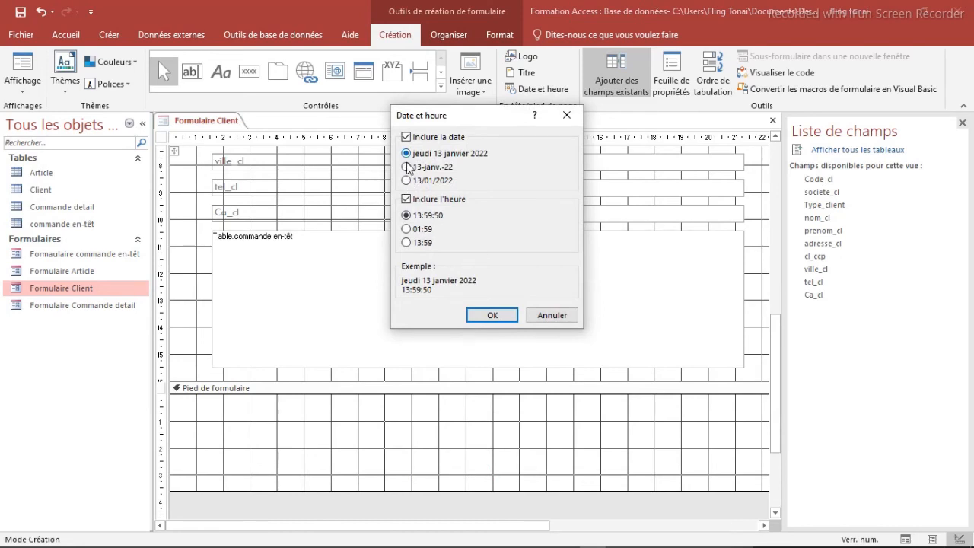
left_click(407, 167)
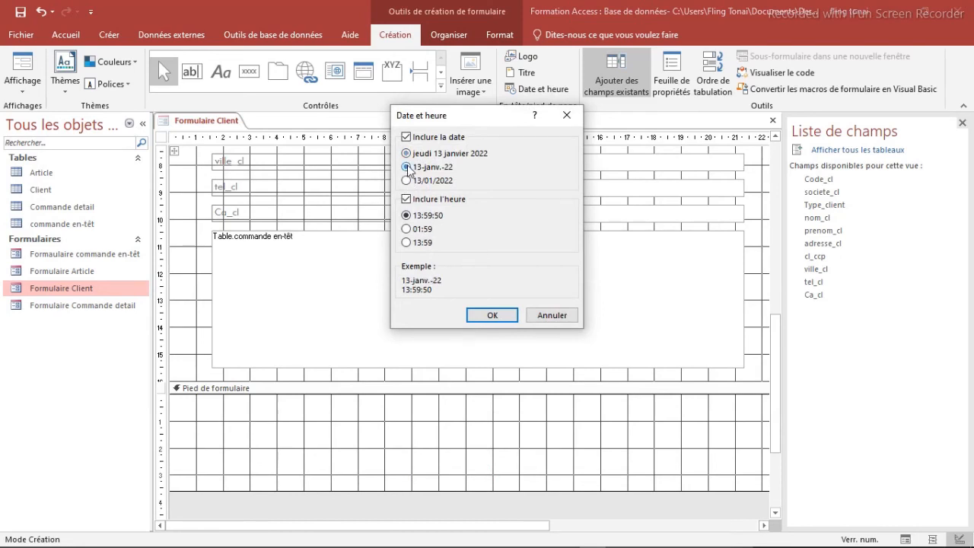
left_click(407, 229)
left_click(407, 216)
left_click(491, 315)
Move the footer's date and time fields together about 3.4 cm to the right and 1 cm down.
left_click(361, 375)
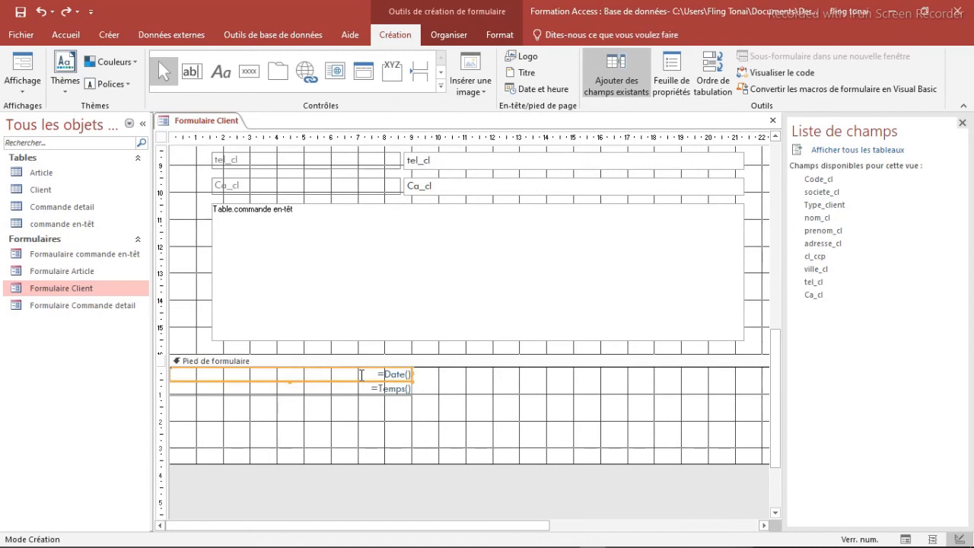
left_click(357, 388, "shift")
left_click_drag(356, 380, 446, 402)
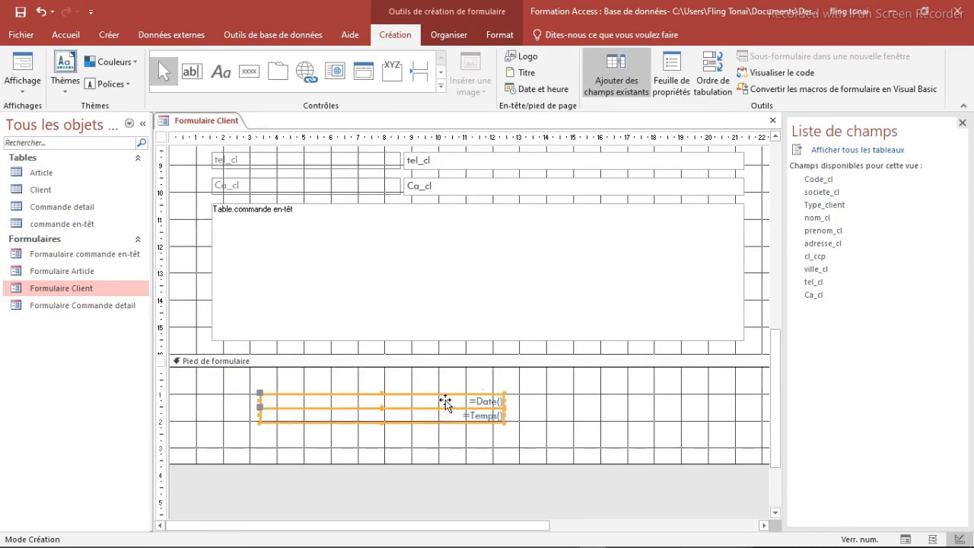
left_click(560, 427)
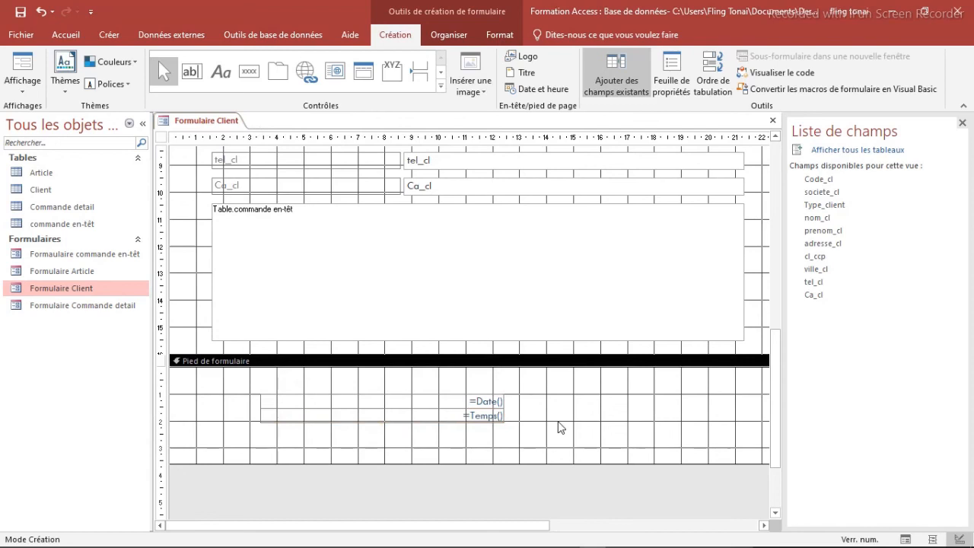
Display Formulaire Client in Mode Formulaire to check the header, logo and footer design.
scroll(445, 342, "down", 1)
left_click_drag(774, 389, 773, 197)
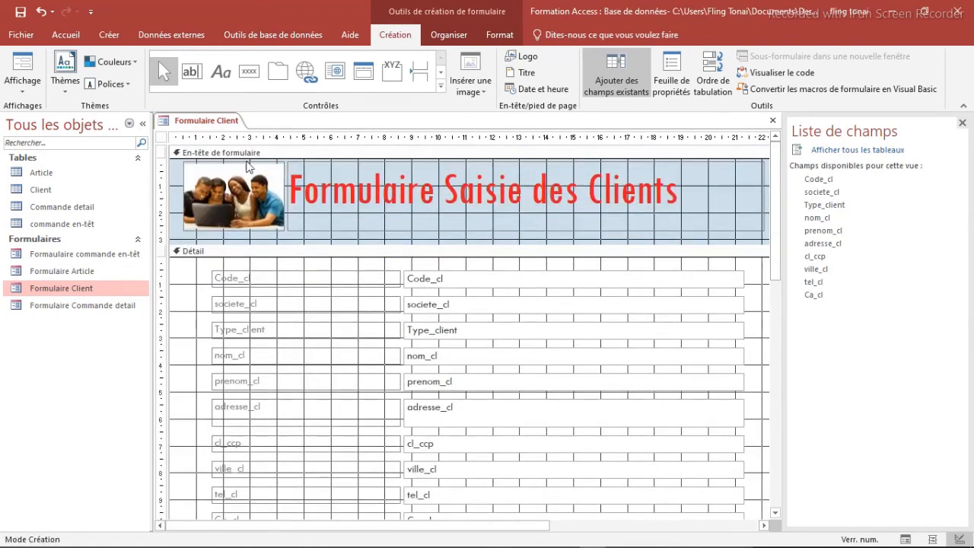
left_click(26, 93)
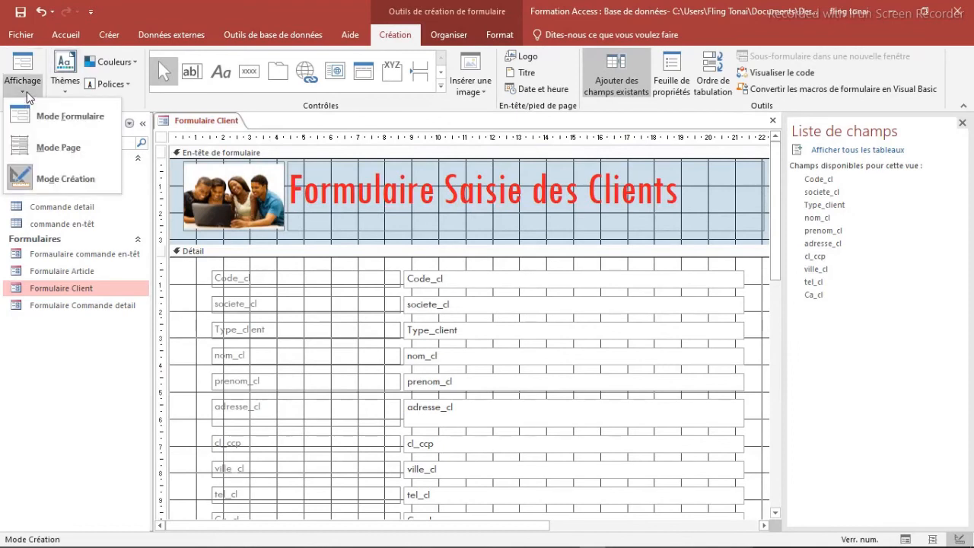
left_click(59, 115)
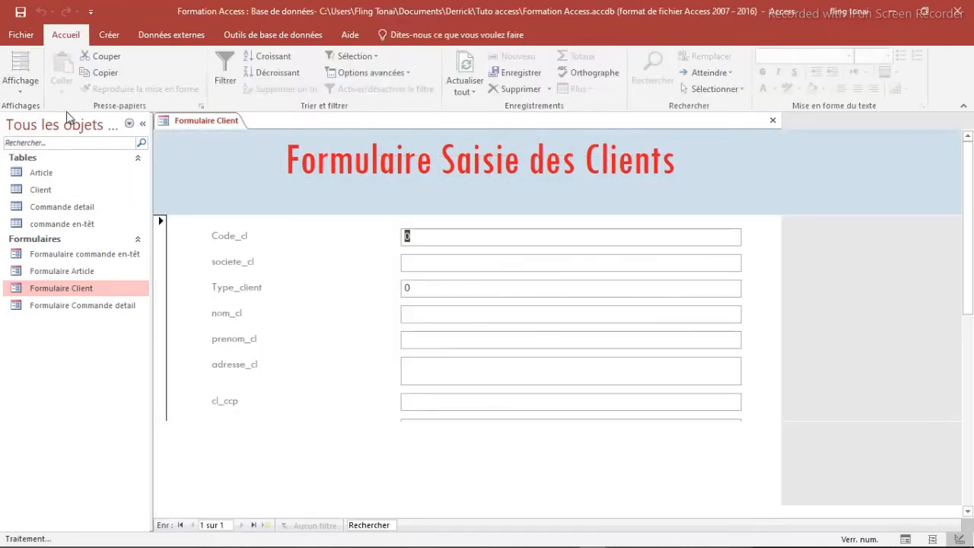